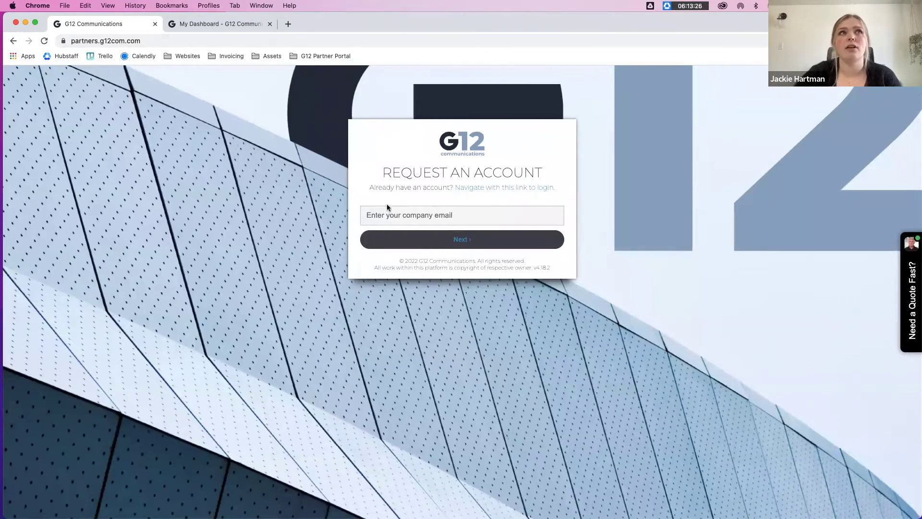
# - Go to the partner portal's Pipeline page, logging in with the already filled-in credentials
pyautogui.click(229, 24)
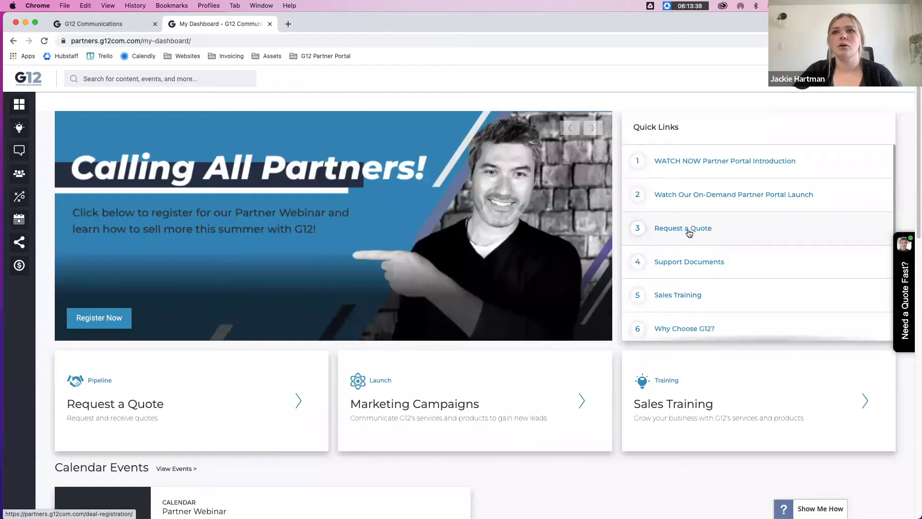
pyautogui.click(26, 267)
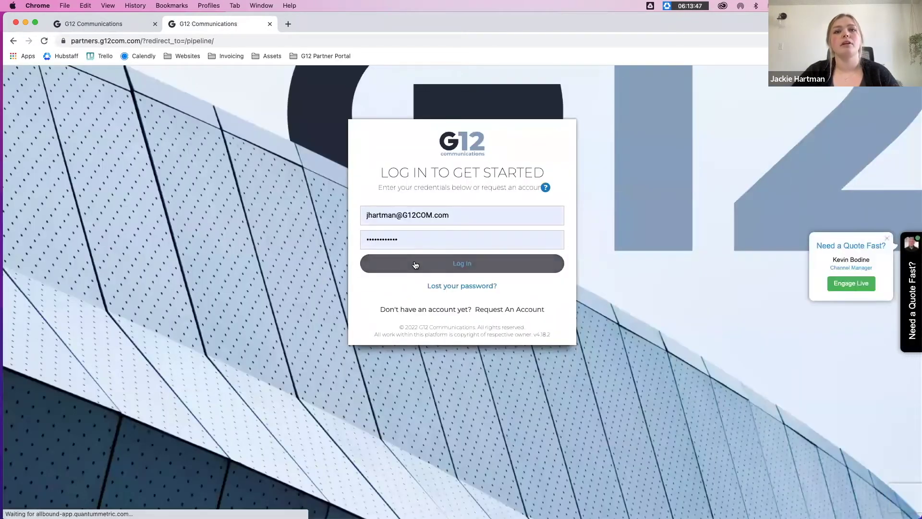
pyautogui.click(416, 265)
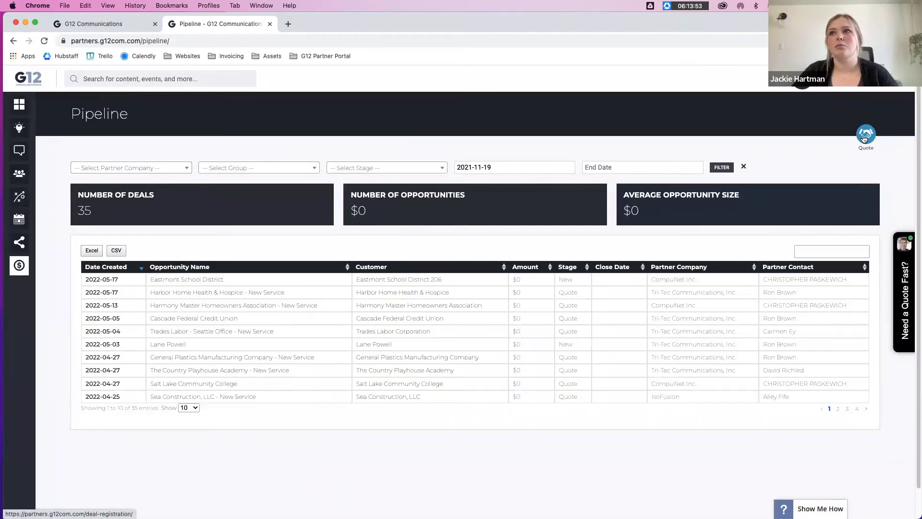
# - Open a new quote request and review its form from the company and contact details to Additional Information
pyautogui.click(866, 136)
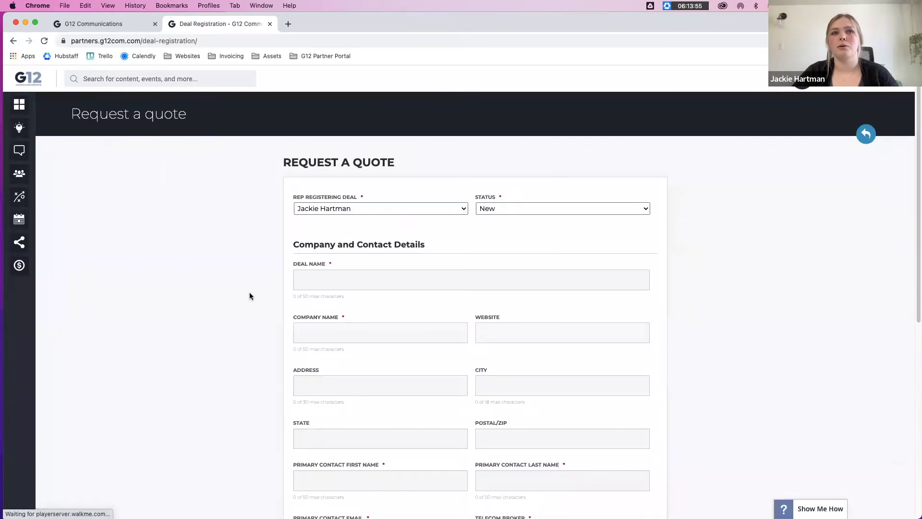
pyautogui.scroll(-1, 325, 302)
pyautogui.scroll(-1, 326, 304)
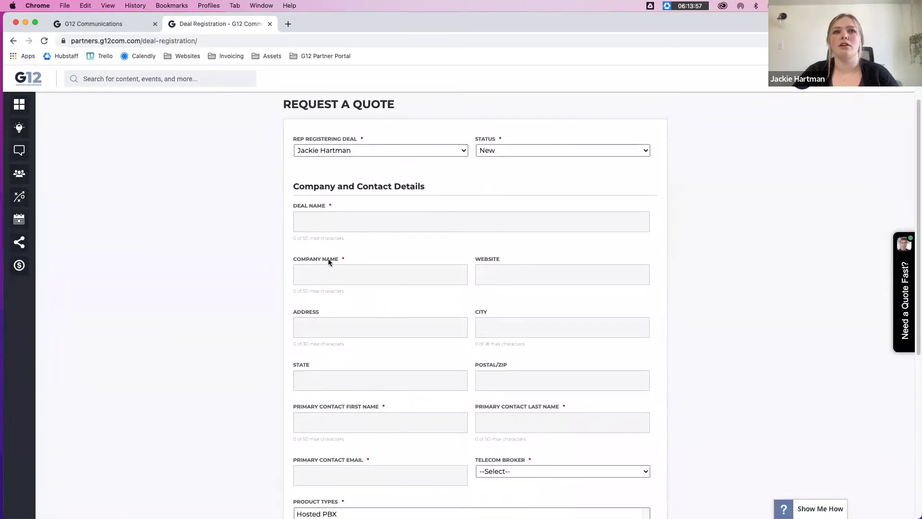
pyautogui.scroll(-8, 291, 276)
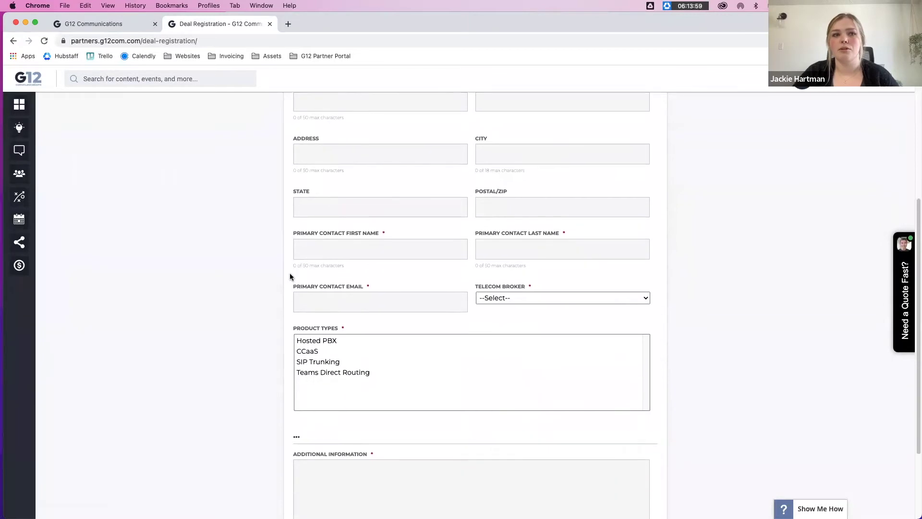
pyautogui.scroll(-1, 291, 276)
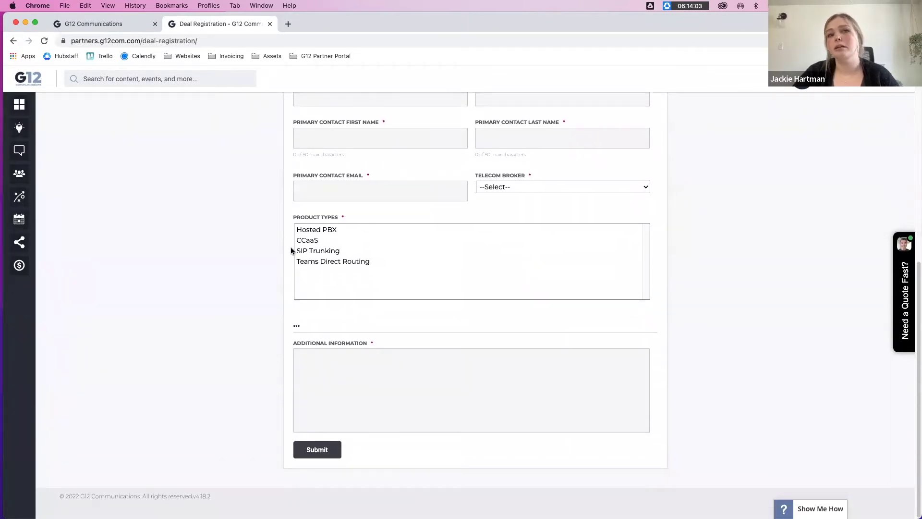
pyautogui.click(305, 370)
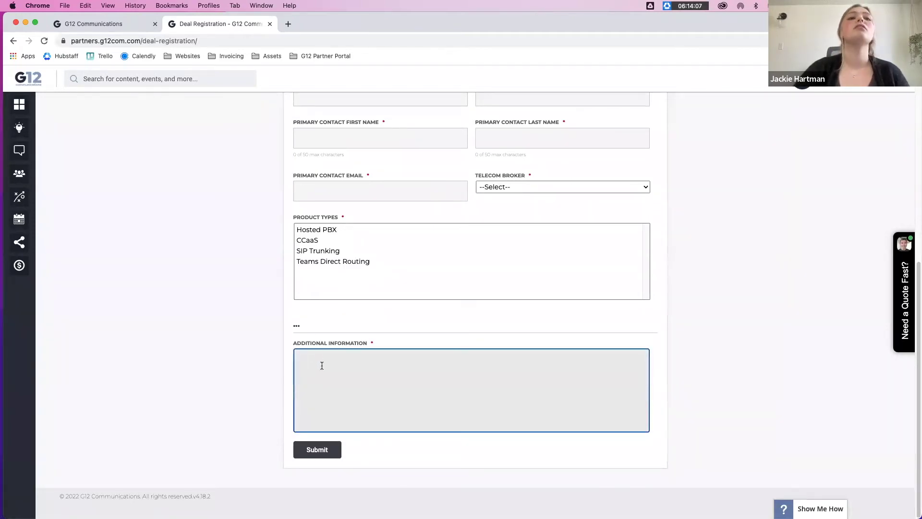
# - Select Hosted PBX as the quote's product type and choose CP965 as the first Cloud PBX device type
pyautogui.click(325, 230)
pyautogui.scroll(-5, 321, 294)
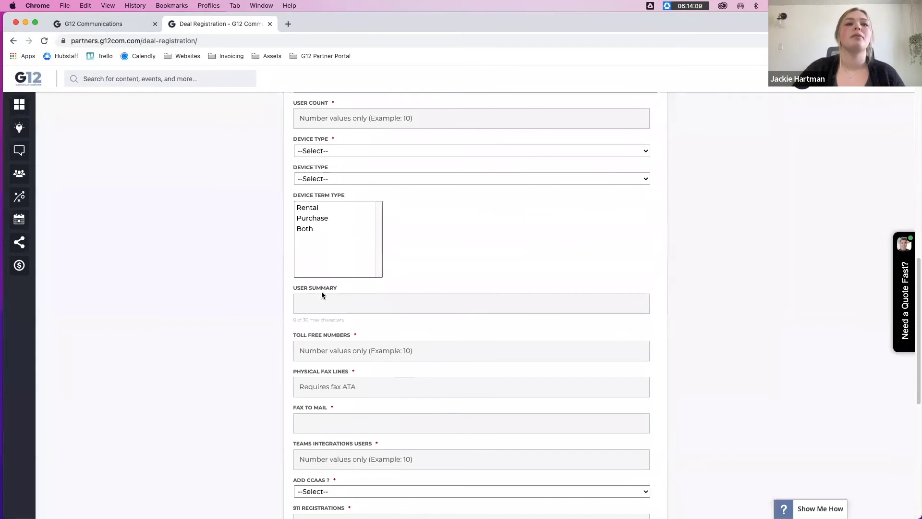
pyautogui.scroll(2, 336, 226)
pyautogui.scroll(2, 340, 224)
pyautogui.scroll(-2, 331, 201)
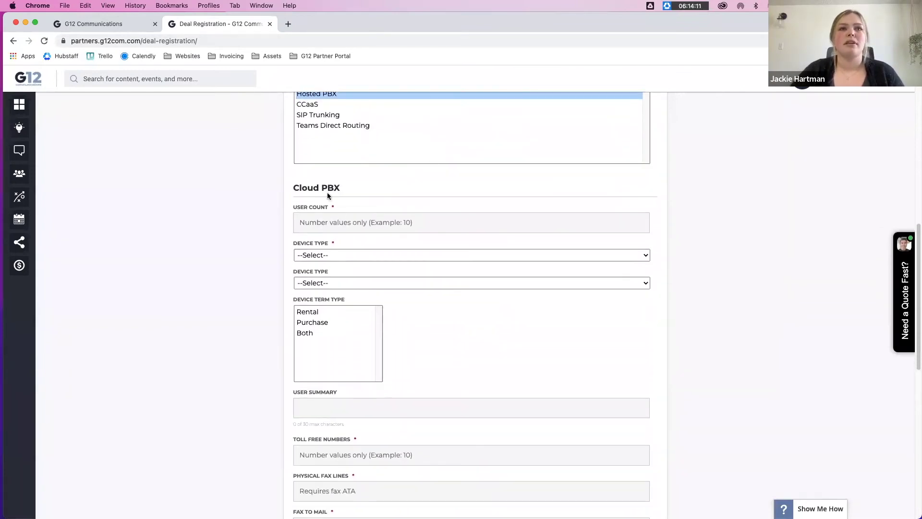
pyautogui.scroll(-1, 327, 240)
pyautogui.click(329, 232)
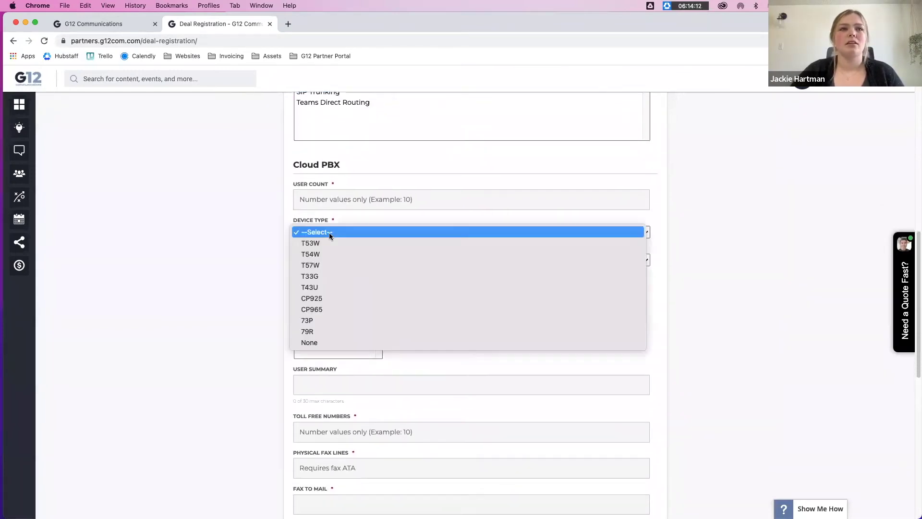
pyautogui.click(315, 308)
pyautogui.scroll(-5, 316, 273)
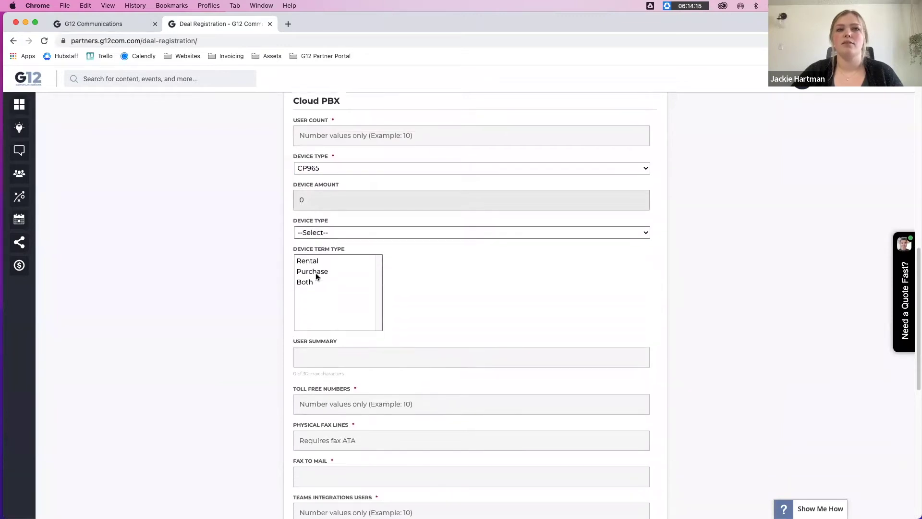
# - Examine the second device type's options and the remaining Cloud PBX fields of the quote request
pyautogui.click(350, 152)
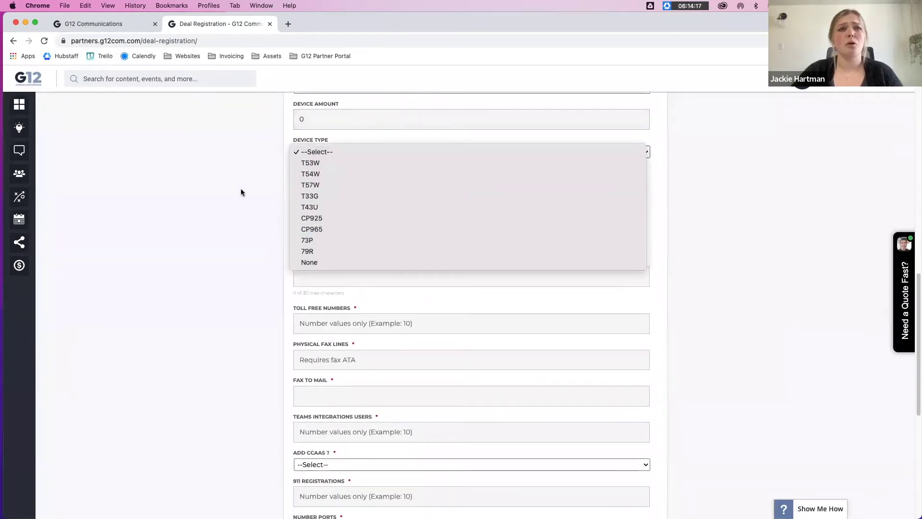
pyautogui.click(270, 192)
pyautogui.scroll(-2, 347, 230)
pyautogui.scroll(-5, 328, 249)
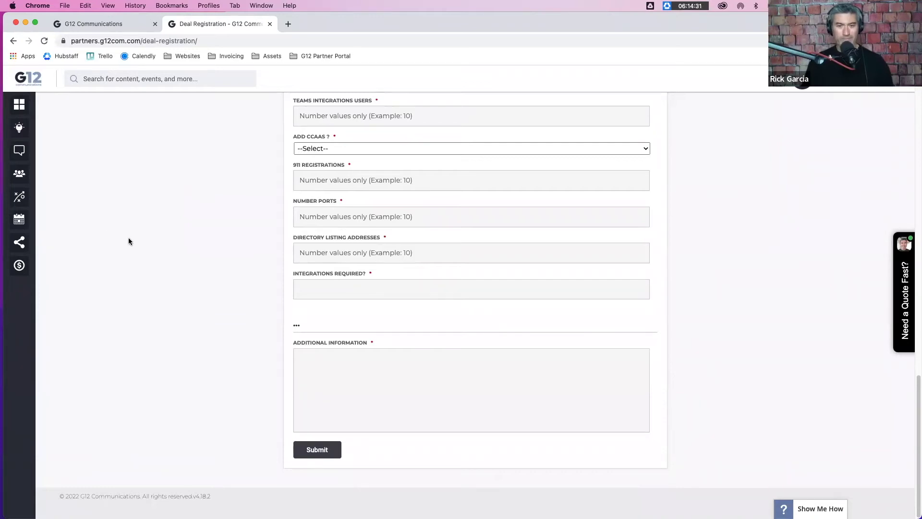
pyautogui.scroll(15, 226, 260)
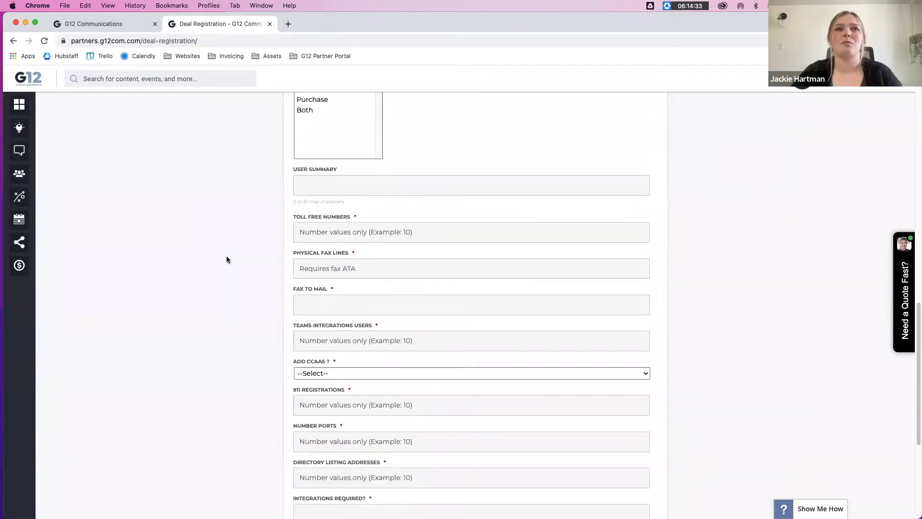
pyautogui.scroll(1, 225, 260)
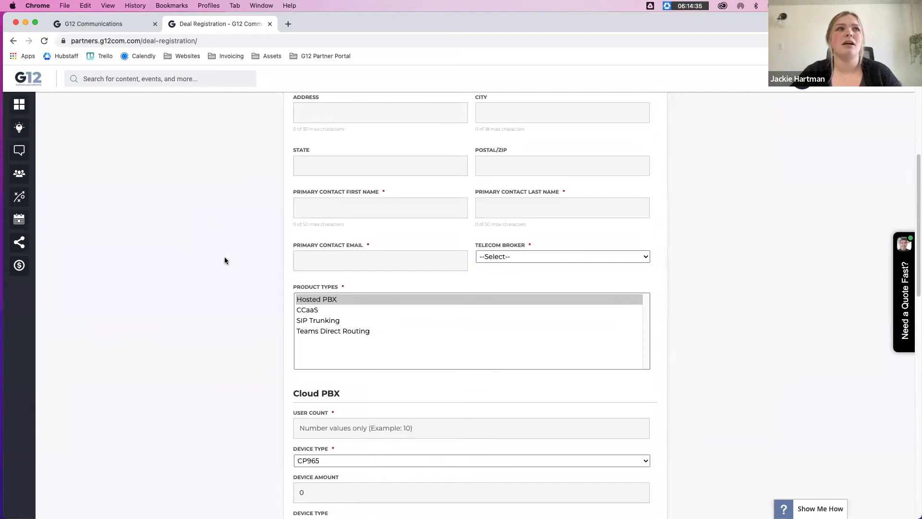
# - Open the Cloud PBX playbook guide from the public playbooks and bring up its playbook assets
pyautogui.moveTo(65, 227)
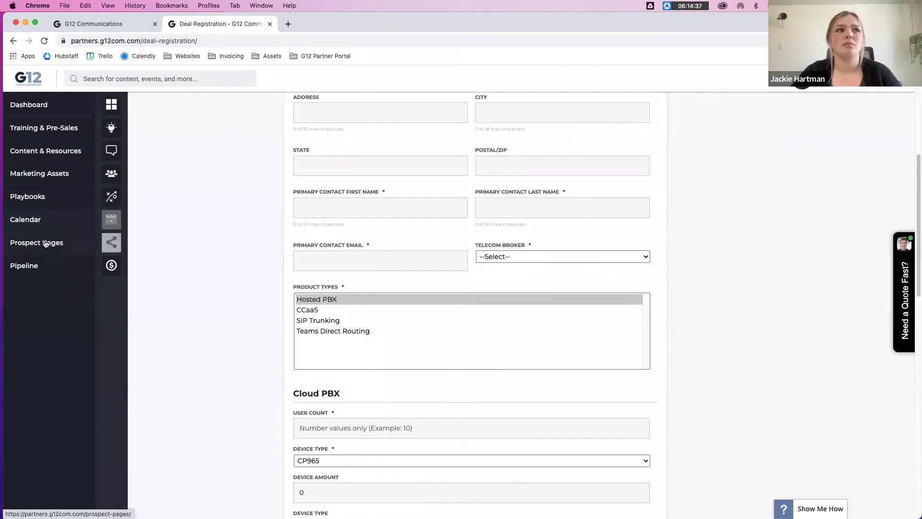
pyautogui.scroll(-1, 48, 240)
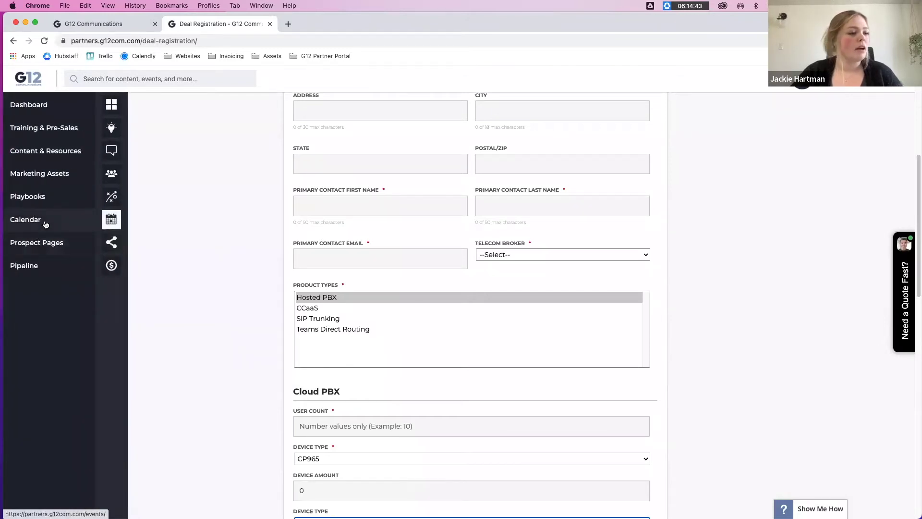
pyautogui.click(43, 197)
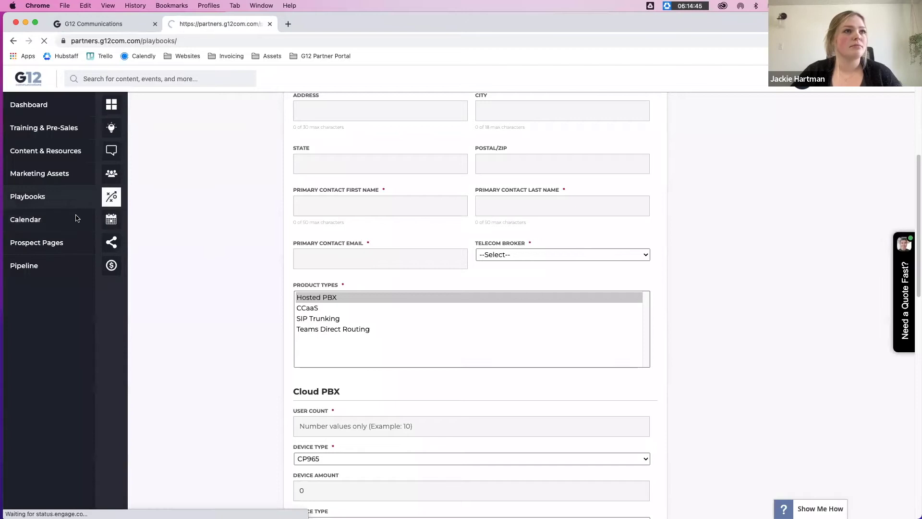
pyautogui.scroll(-3, 218, 263)
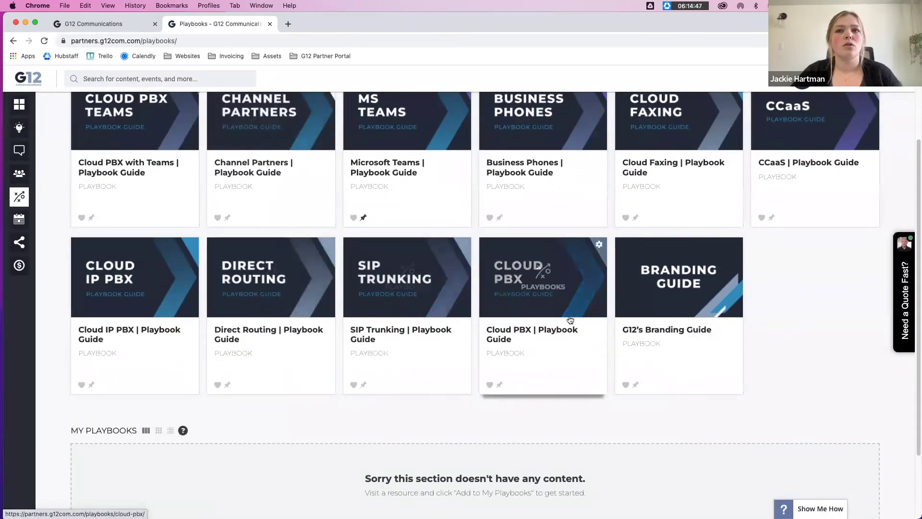
pyautogui.scroll(1, 266, 261)
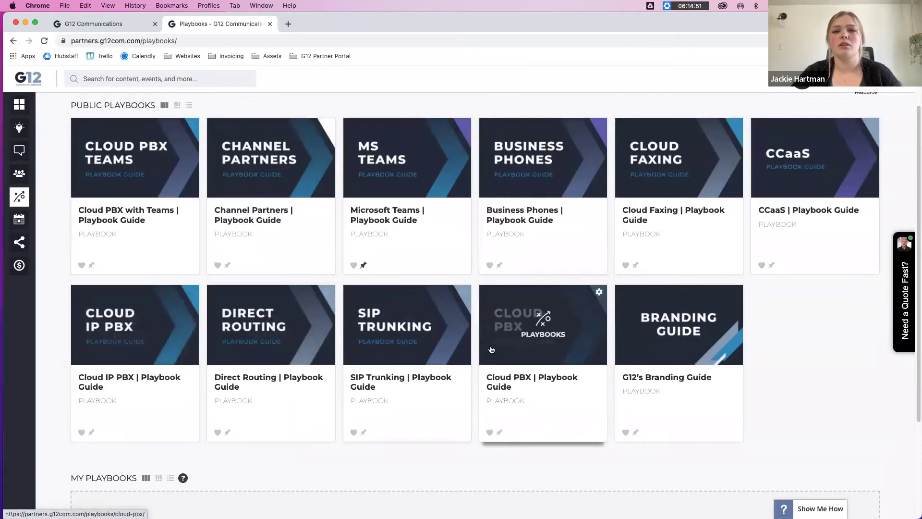
pyautogui.click(523, 325)
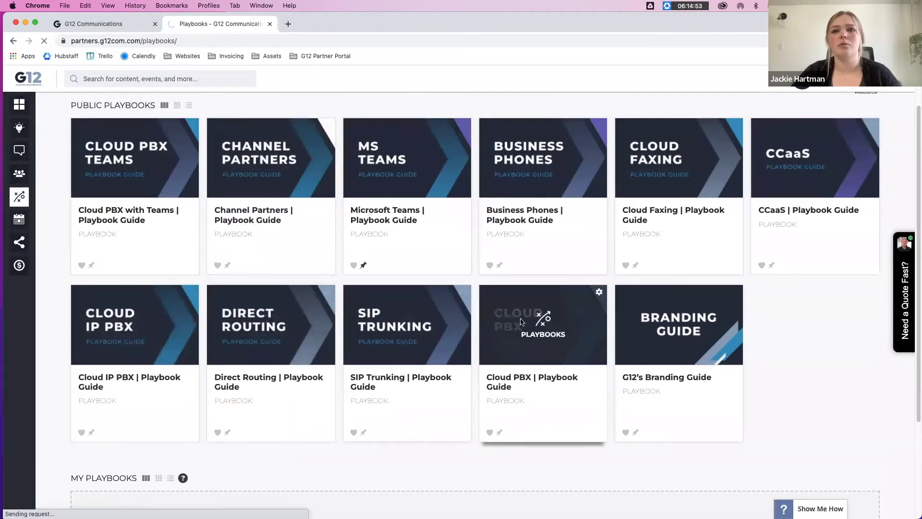
pyautogui.scroll(-6, 179, 304)
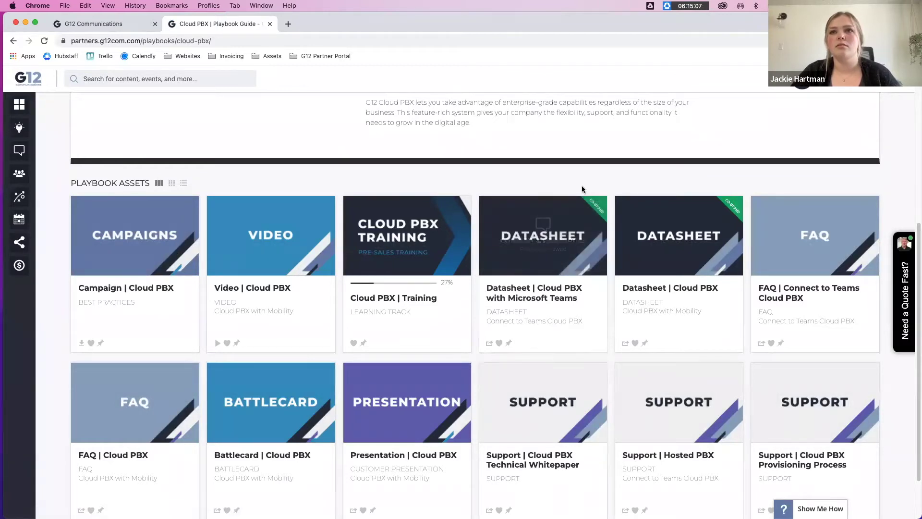
# - Open the "Datasheet | Cloud PBX with Microsoft Teams" asset for co-branding and look over its first page
pyautogui.click(588, 227)
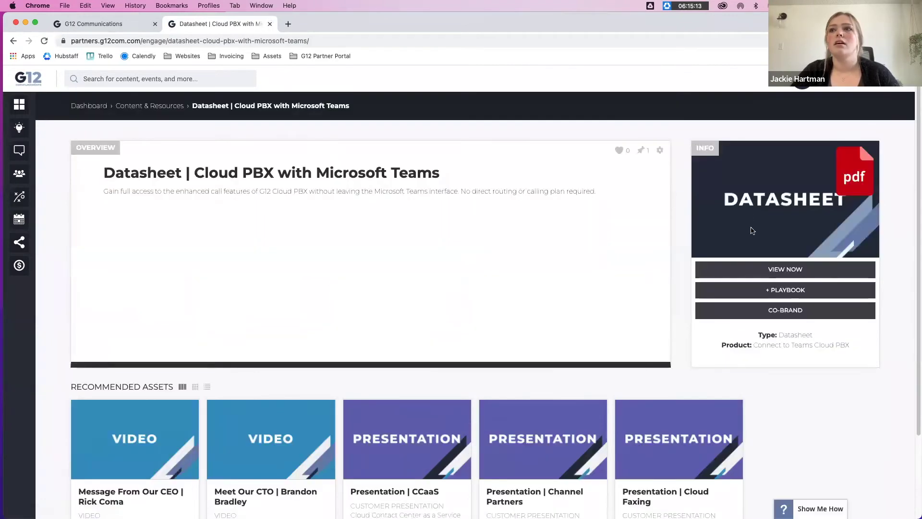
pyautogui.click(763, 315)
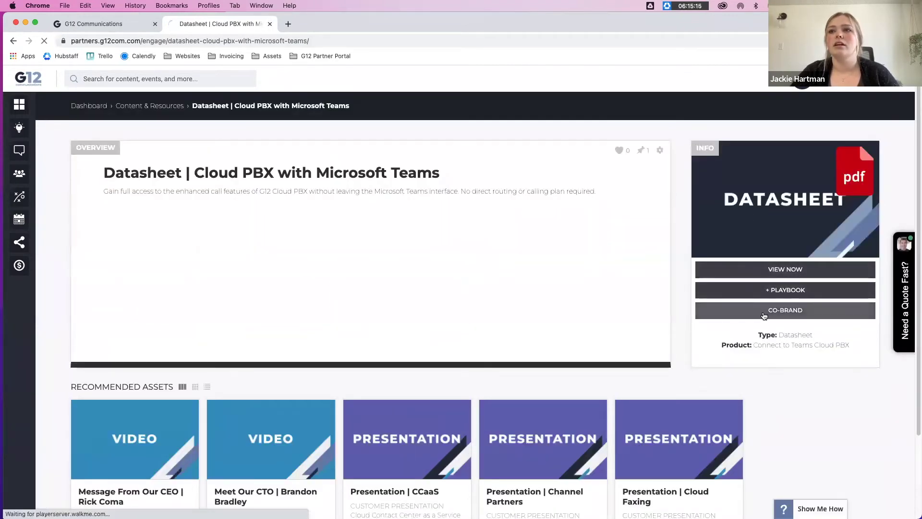
pyautogui.scroll(-2, 484, 266)
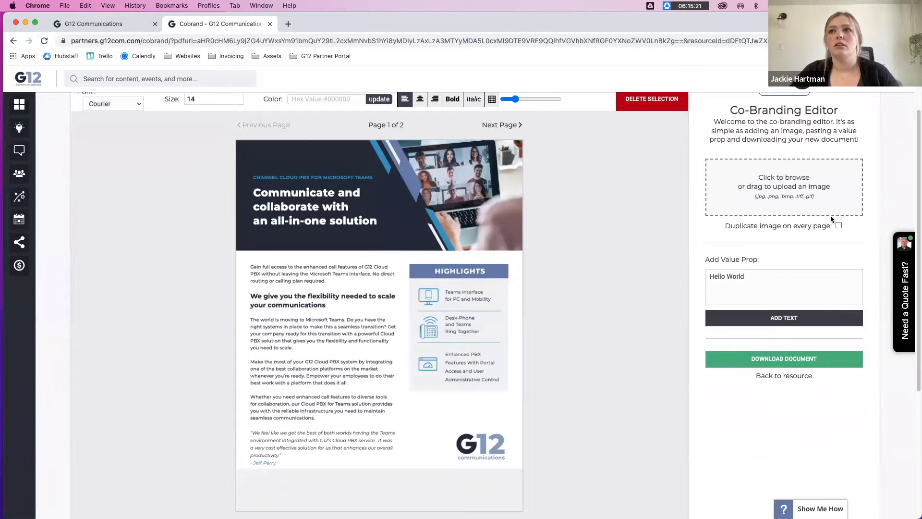
pyautogui.scroll(-5, 407, 226)
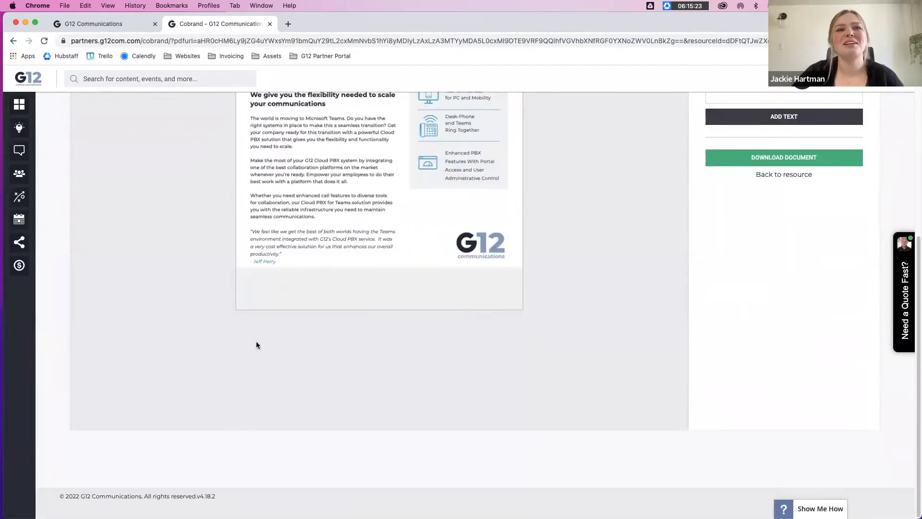
pyautogui.scroll(5, 254, 268)
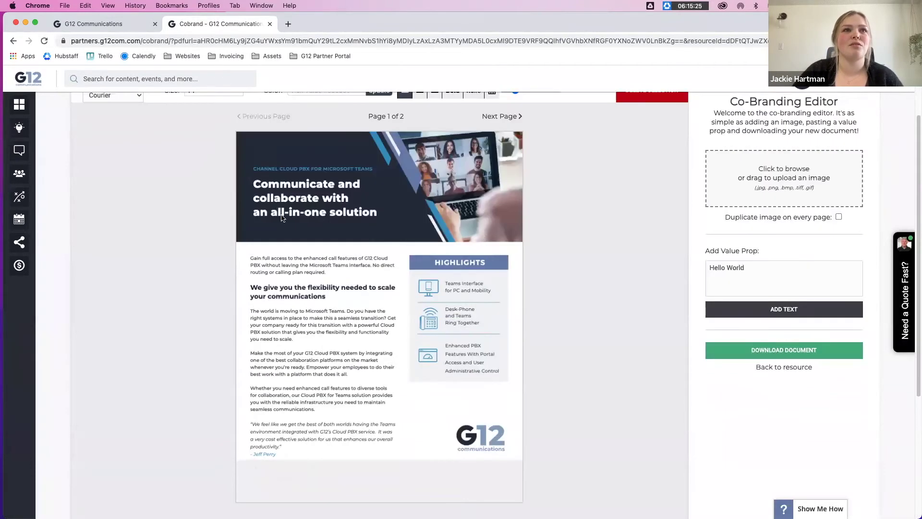
pyautogui.scroll(-5, 279, 311)
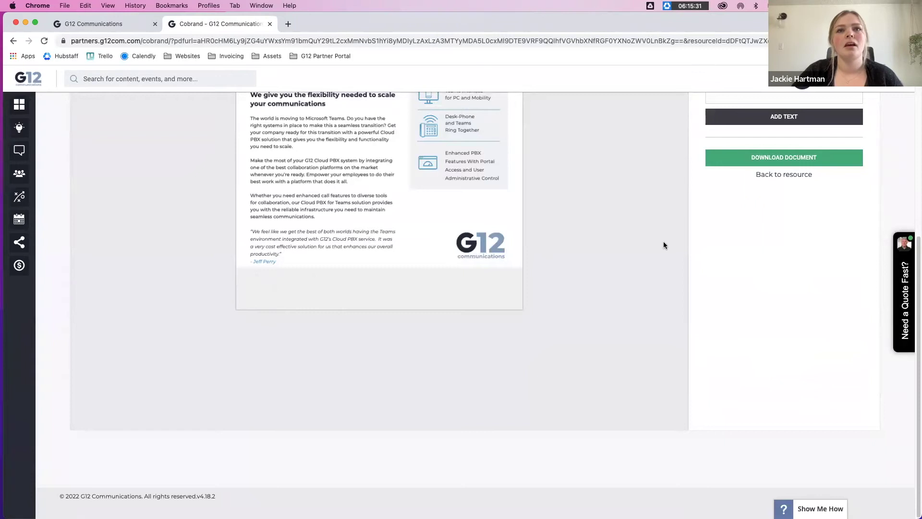
# - Place the "Hello World" value prop text in the blank strip below the datasheet's first page and download the co-branded document
pyautogui.scroll(4, 665, 243)
pyautogui.click(783, 273)
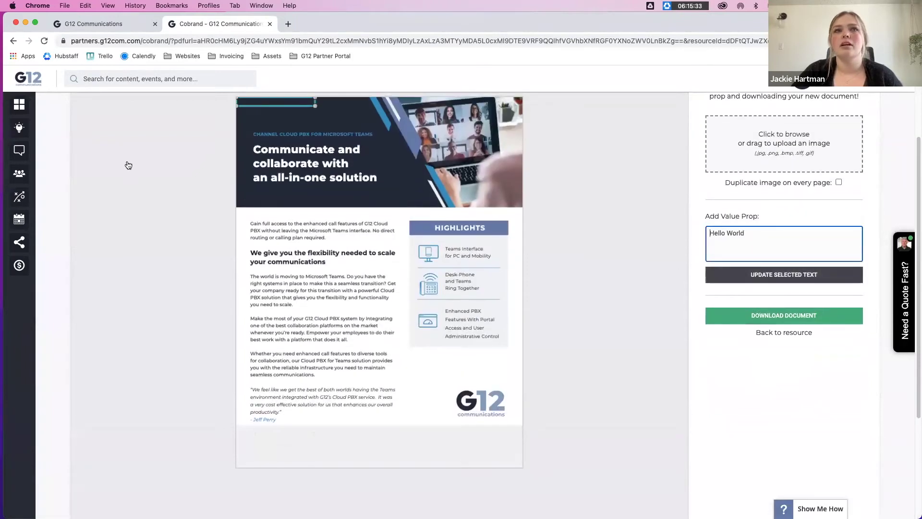
pyautogui.moveTo(272, 103); pyautogui.dragTo(373, 294)
pyautogui.scroll(-3, 355, 242)
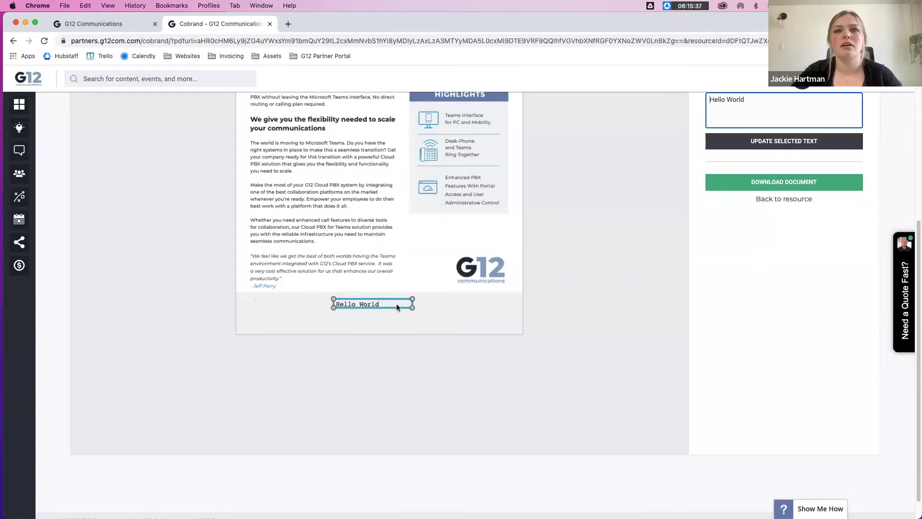
pyautogui.click(783, 185)
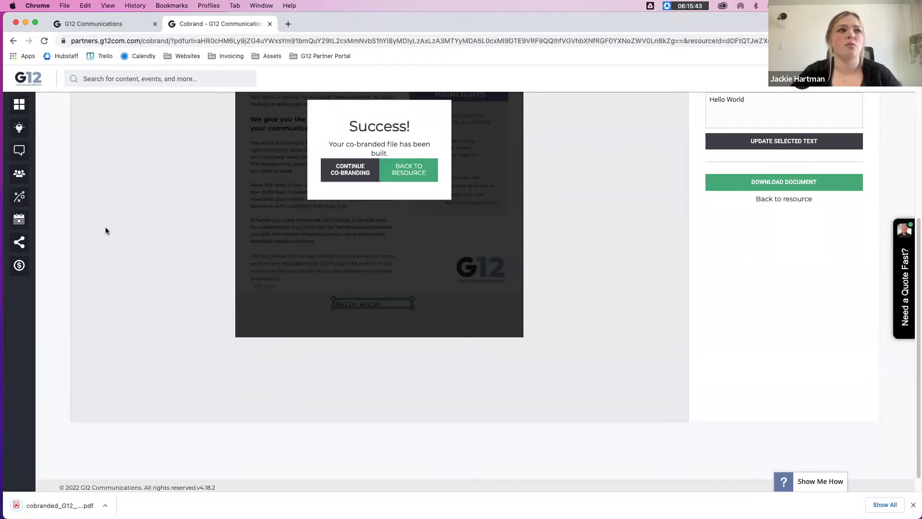
# - Open the leaderboard from the account options and look over the rankings and points breakdown
pyautogui.moveTo(22, 245)
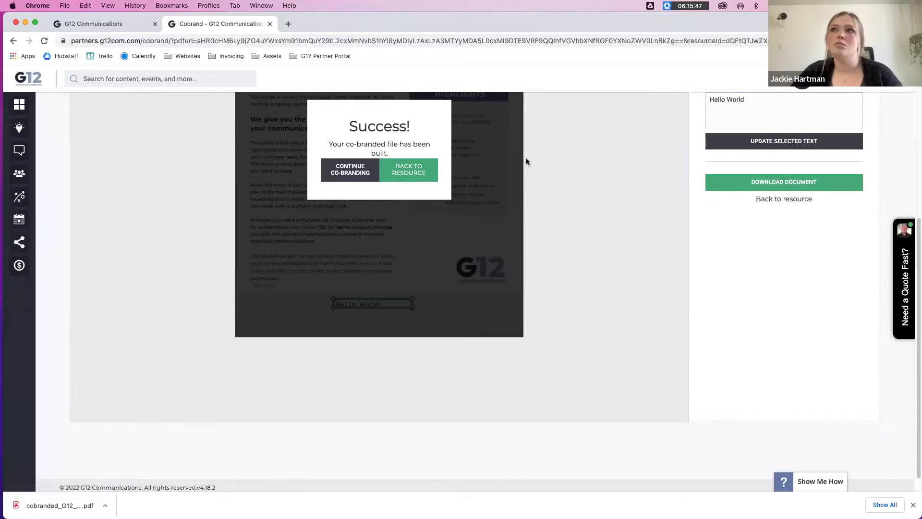
pyautogui.scroll(5, 764, 154)
pyautogui.scroll(2, 767, 153)
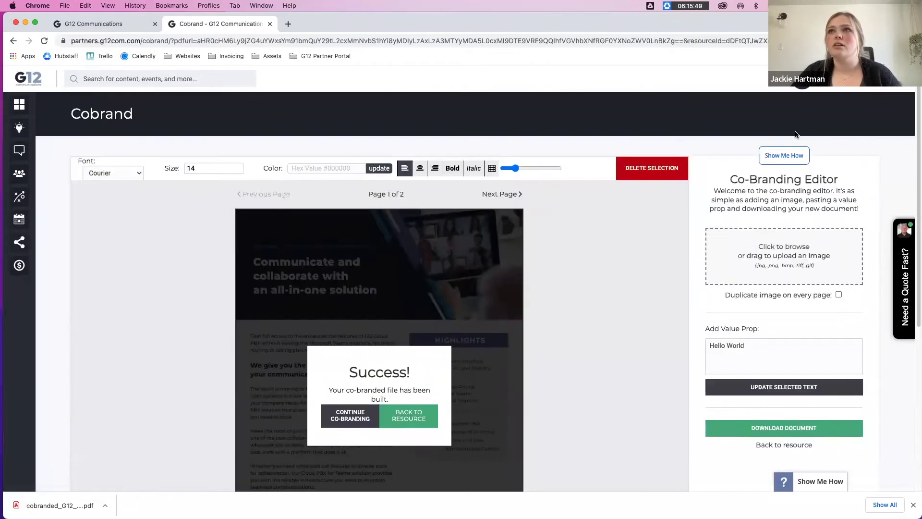
pyautogui.click(801, 82)
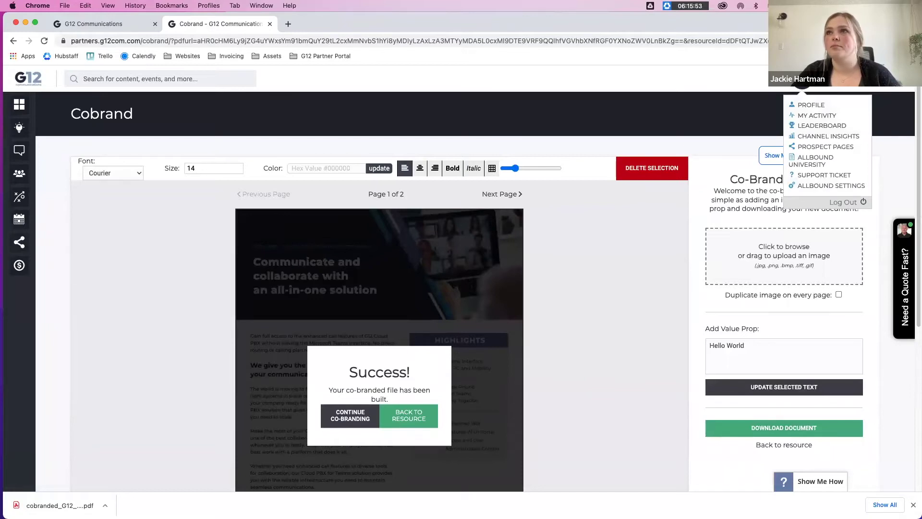
pyautogui.click(819, 125)
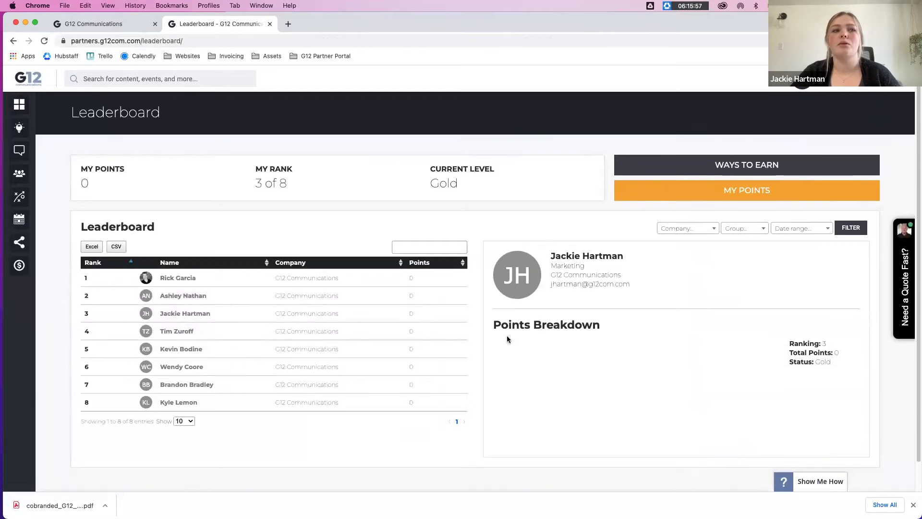
pyautogui.scroll(-2, 506, 339)
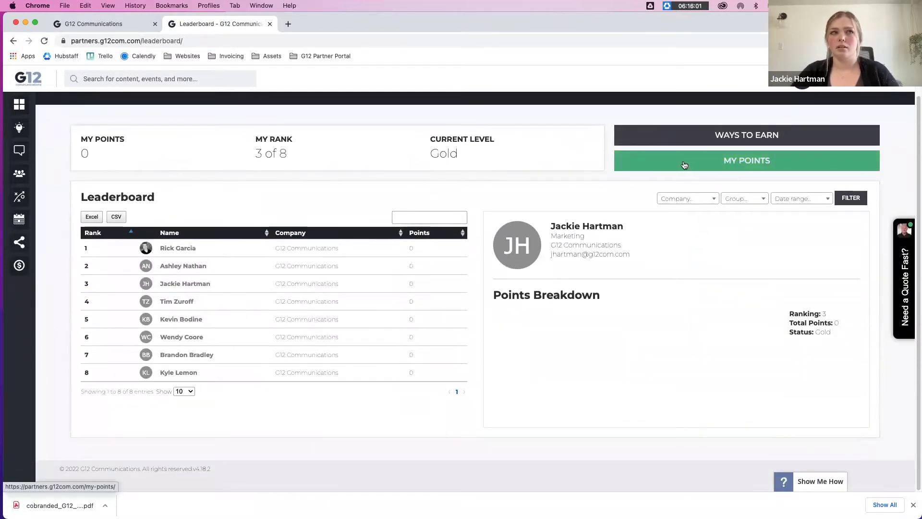
# - Check the ways to earn points and the rules, and return to the leaderboard
pyautogui.click(616, 169)
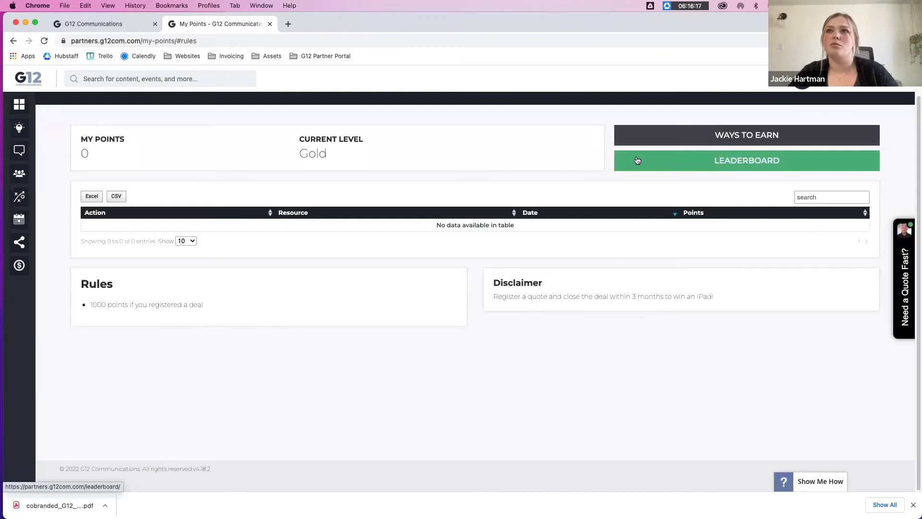
pyautogui.click(657, 161)
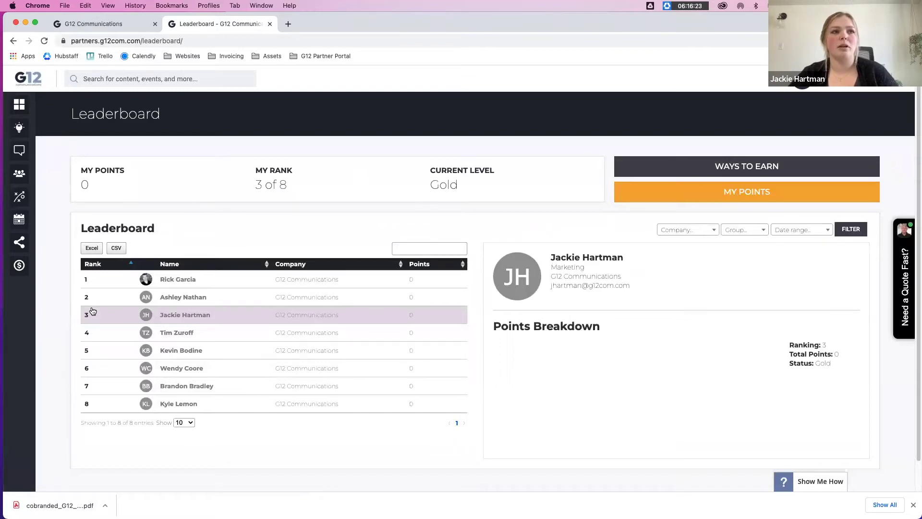
pyautogui.scroll(-1, 92, 308)
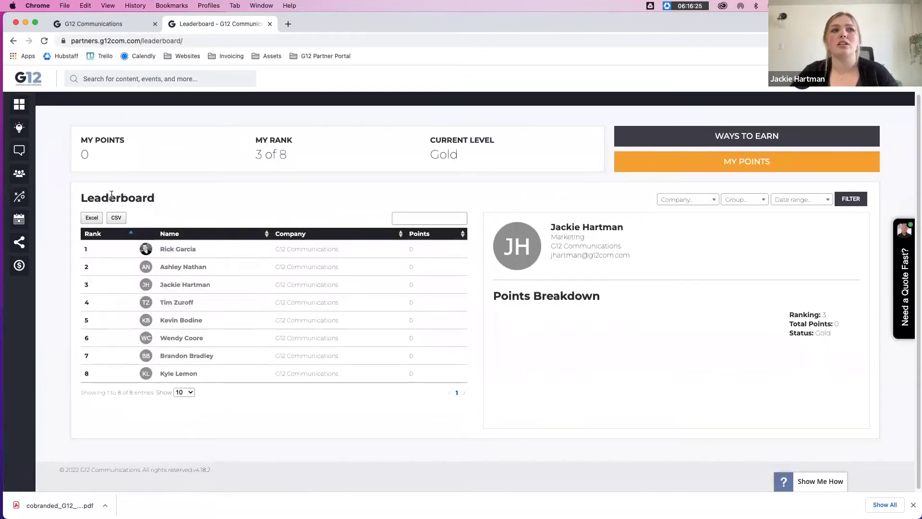
pyautogui.scroll(-1, 246, 294)
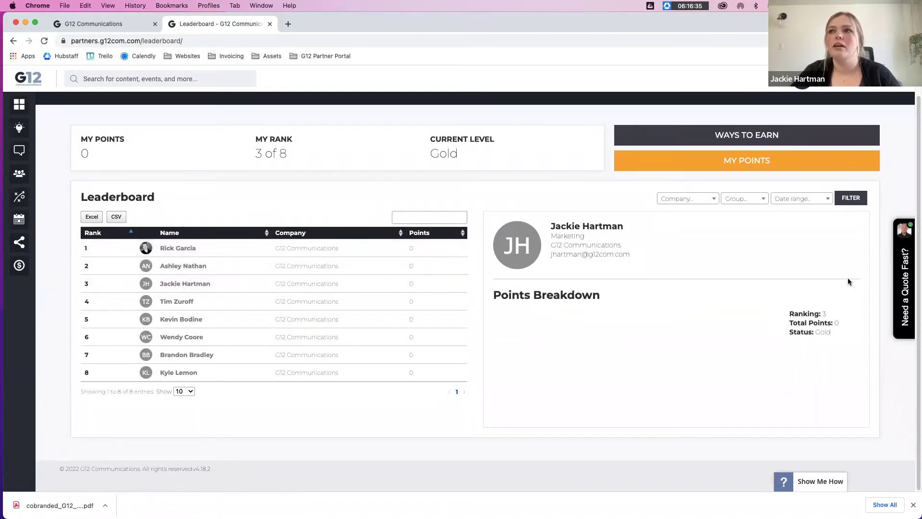
# - Open the quote help contacts, engage live with the Co-Founder & Chief Revenue Officer, and examine the contact form's inquiry types and fields
pyautogui.click(902, 254)
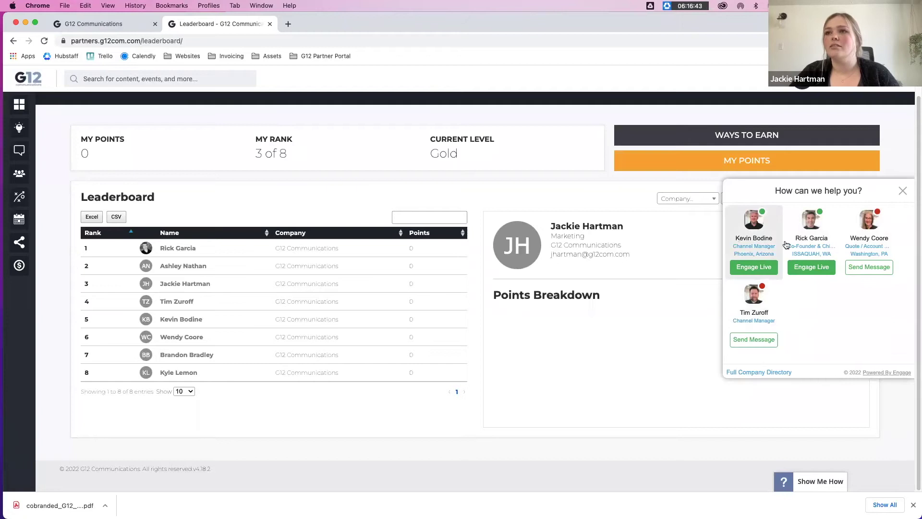
pyautogui.click(811, 268)
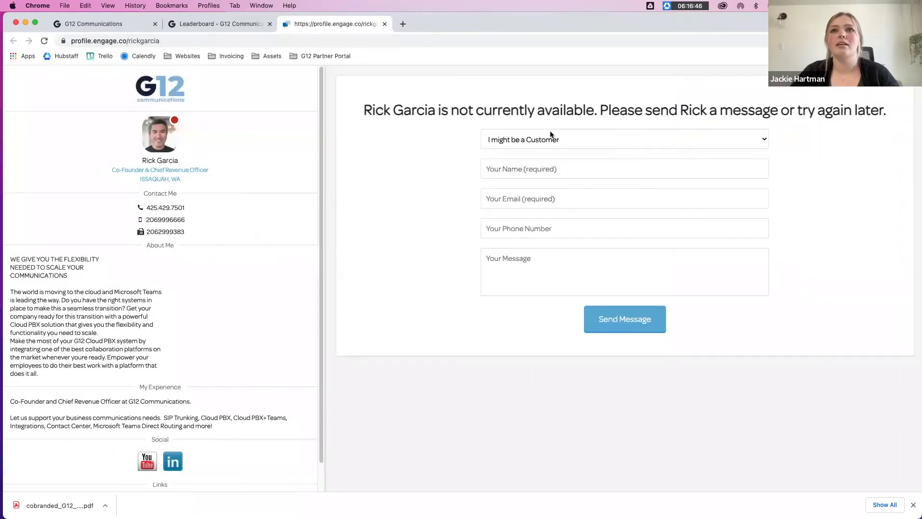
pyautogui.click(551, 137)
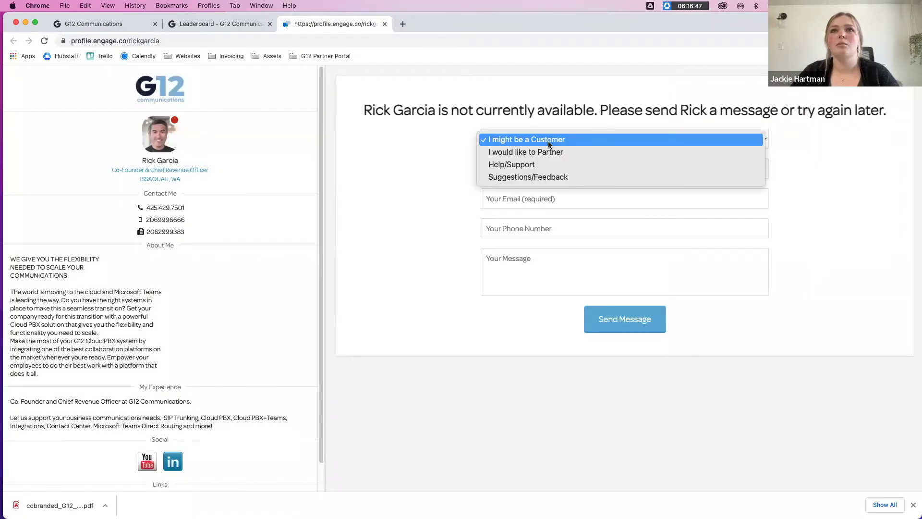
pyautogui.click(185, 77)
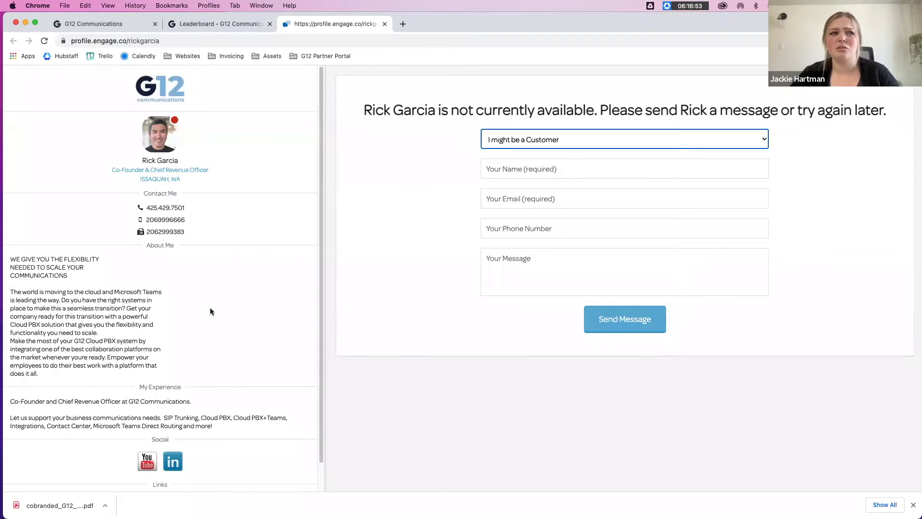
pyautogui.click(221, 24)
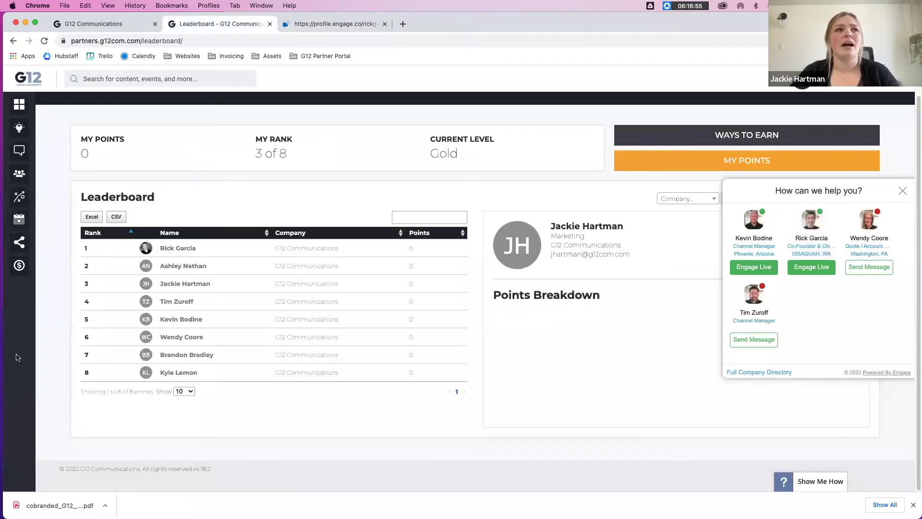
pyautogui.click(327, 24)
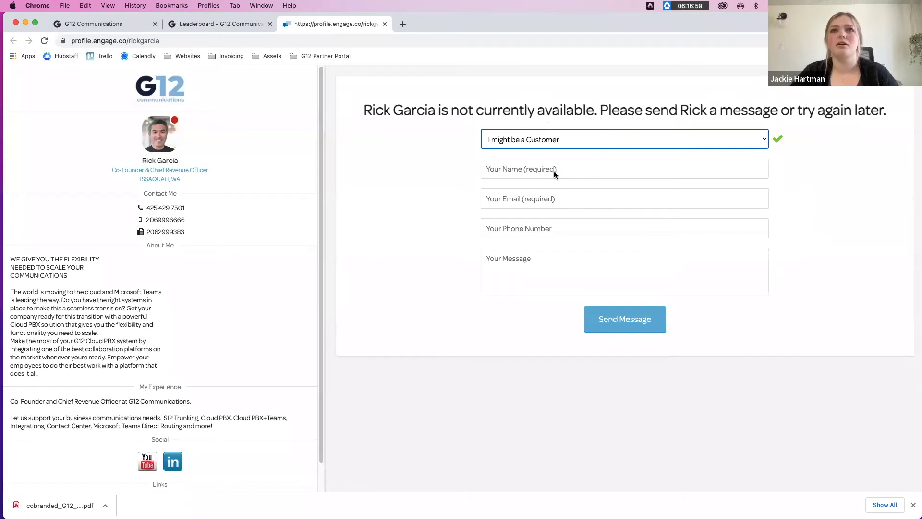
# - Return to the portal's leaderboard page from the contact's profile form
pyautogui.click(206, 26)
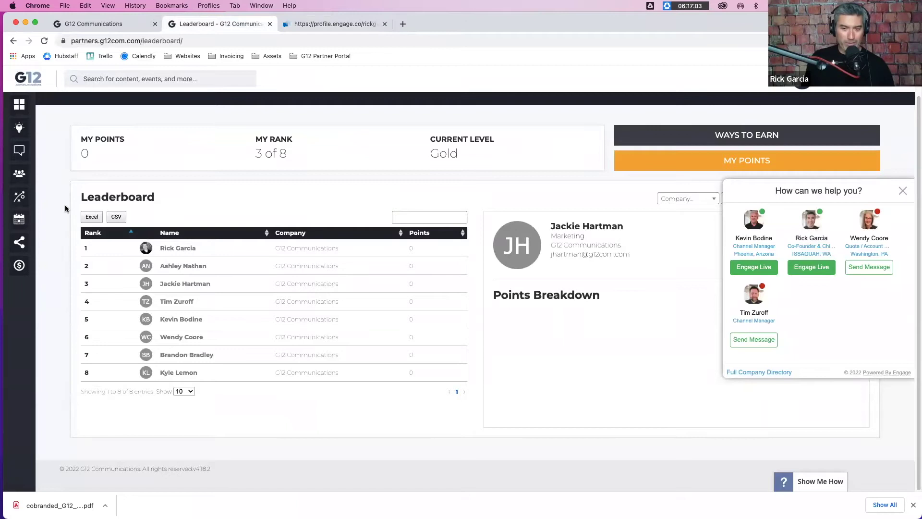
pyautogui.rightClick(696, 402)
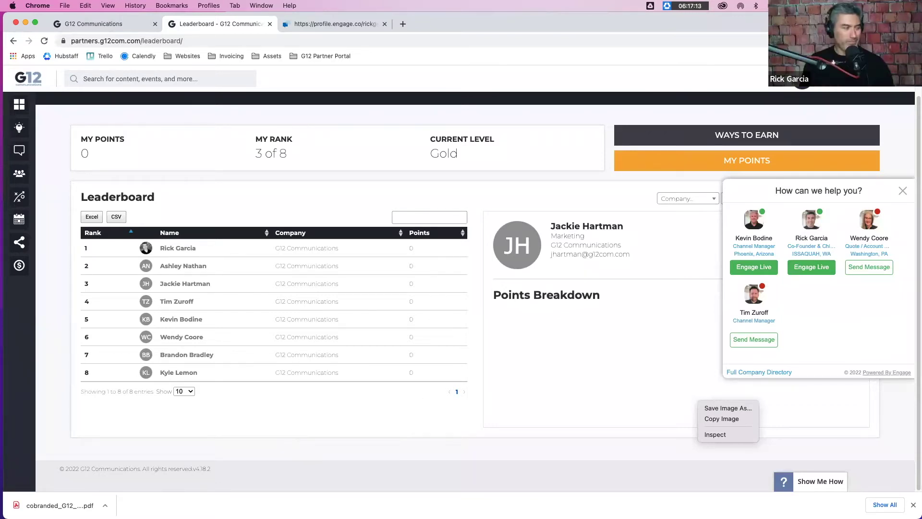
pyautogui.press('Escape')
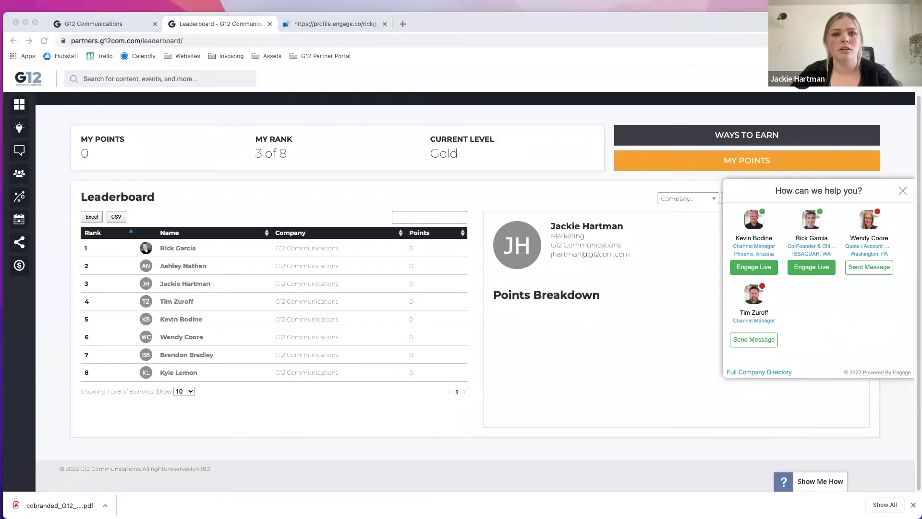
# - Switch to the slide presentation and advance to the "New Programs & Gamification" reminder slide
pyautogui.press('super+Tab')
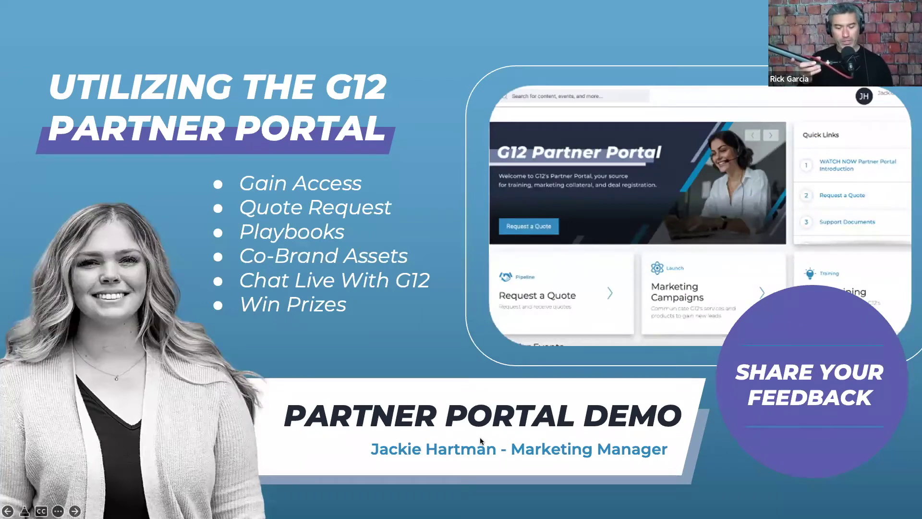
pyautogui.press('Right')
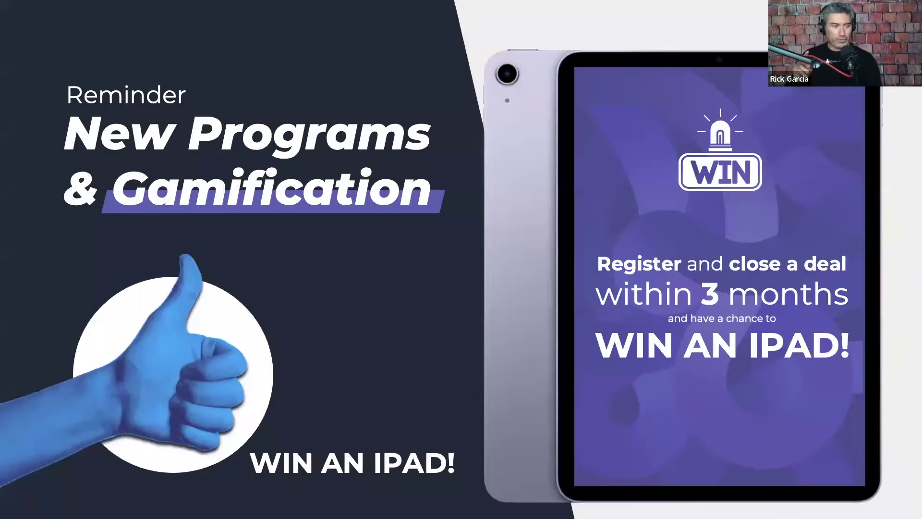